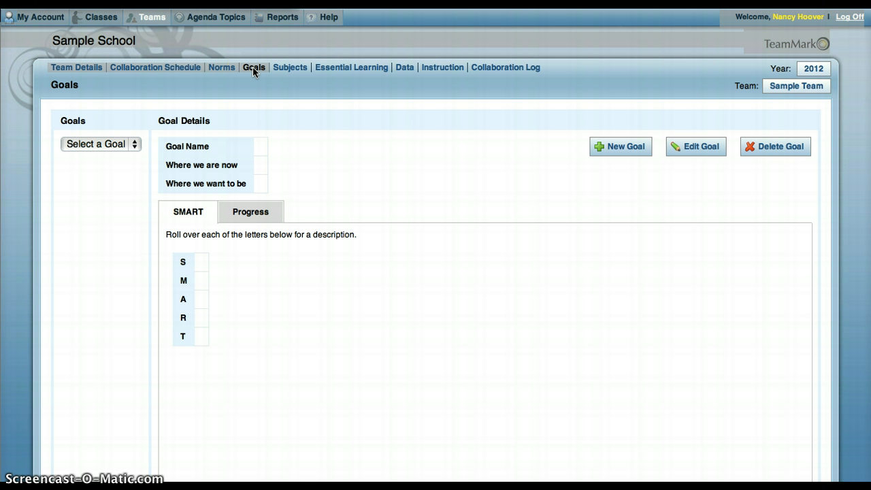
# Start a new goal for the team and name it "Reading"
pyautogui.click(144, 21)
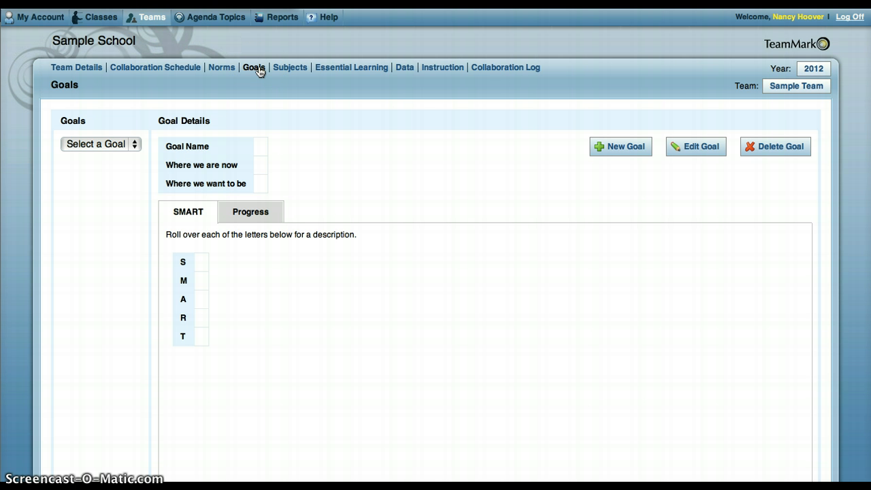
pyautogui.click(134, 145)
pyautogui.click(121, 167)
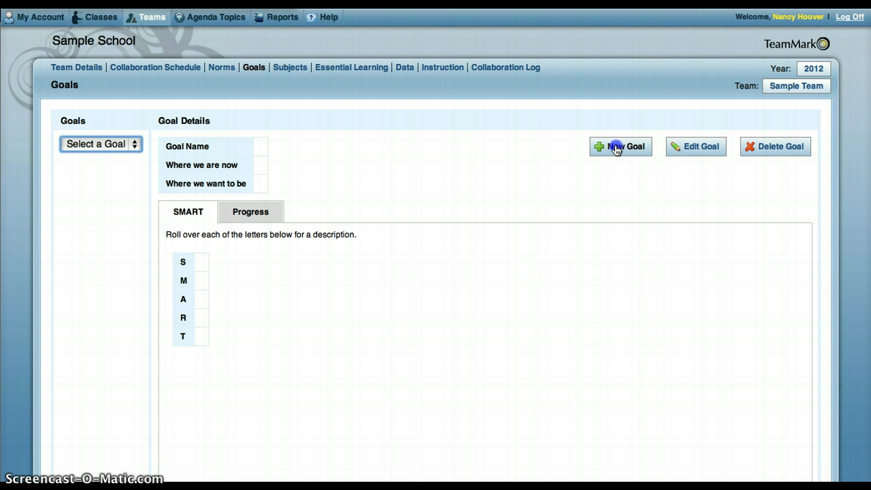
pyautogui.click(615, 148)
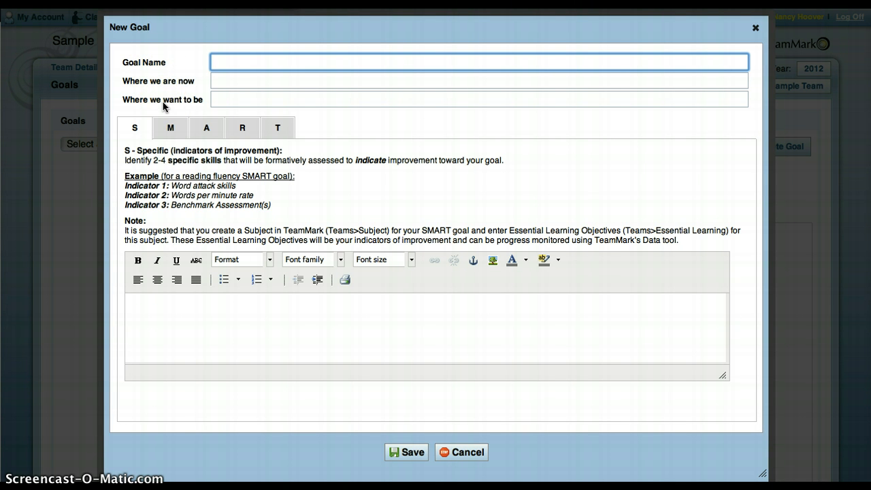
pyautogui.click(226, 61)
pyautogui.write('Reading')
# Describe where the team is now as "75% students are at or above proficient on state assessment"
pyautogui.click(226, 81)
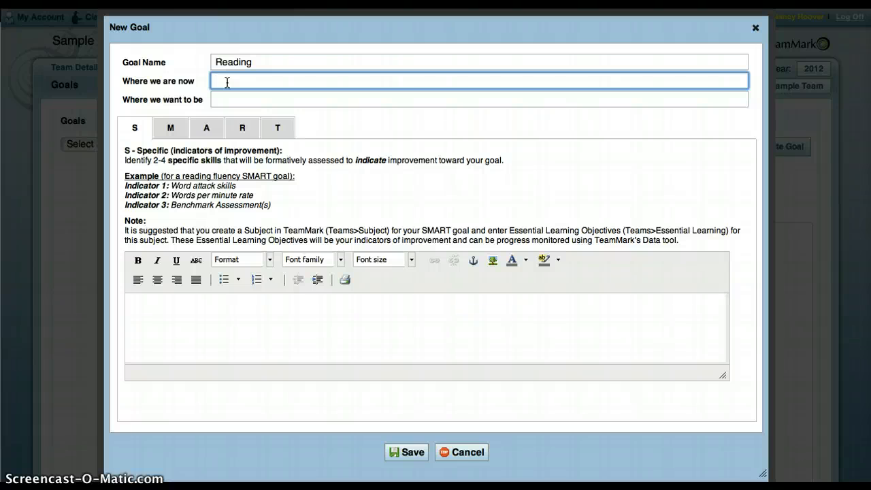
pyautogui.write('75%')
pyautogui.write('students are at or above proficien')
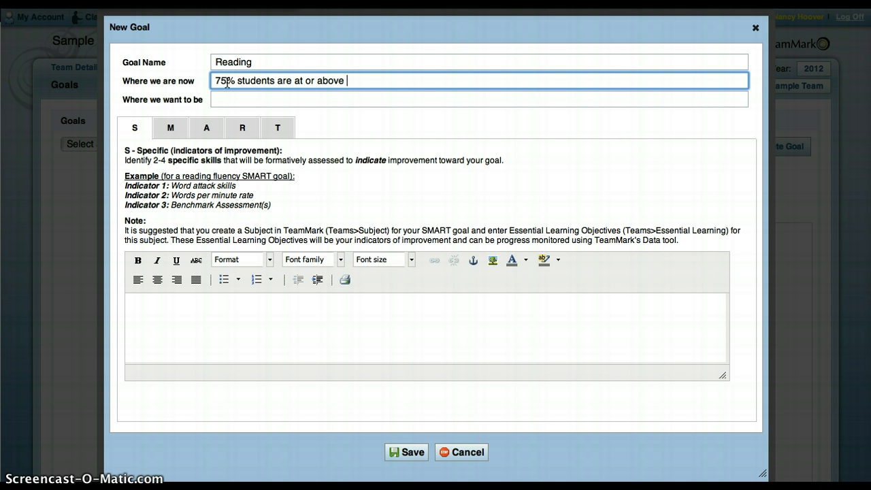
pyautogui.write('t on state')
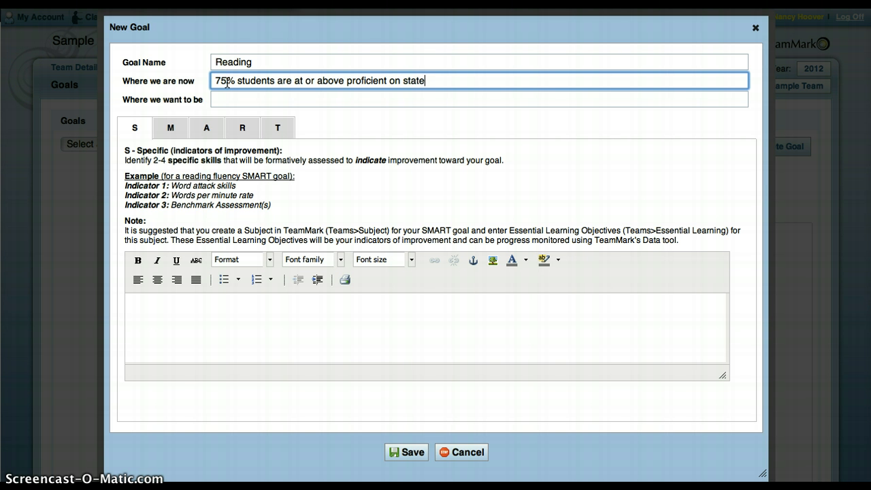
pyautogui.write(' assessment')
# Describe where the team wants to be as "100% students proficient or above on state assessment"
pyautogui.click(225, 100)
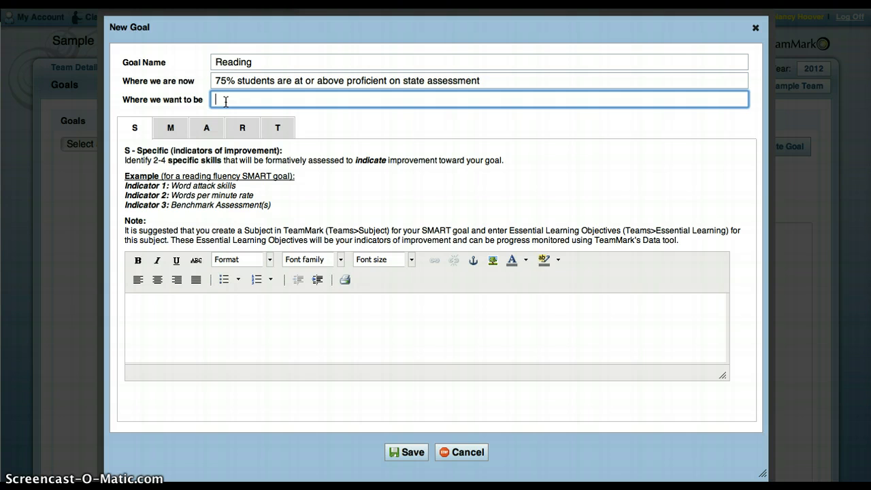
pyautogui.write('100% students profic')
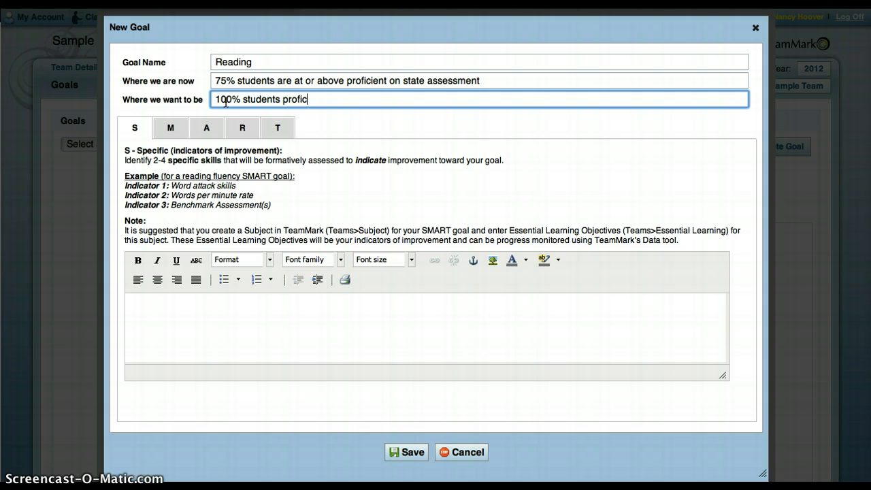
pyautogui.write('ient or above on state ')
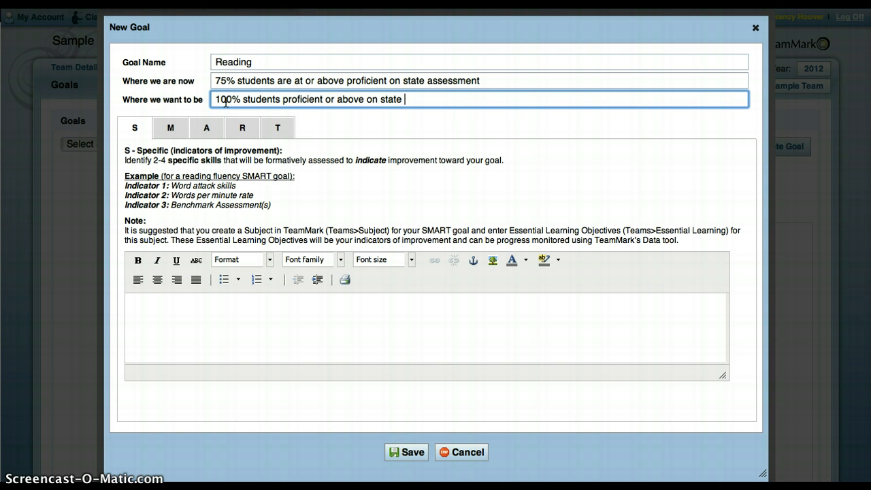
pyautogui.write('assessment')
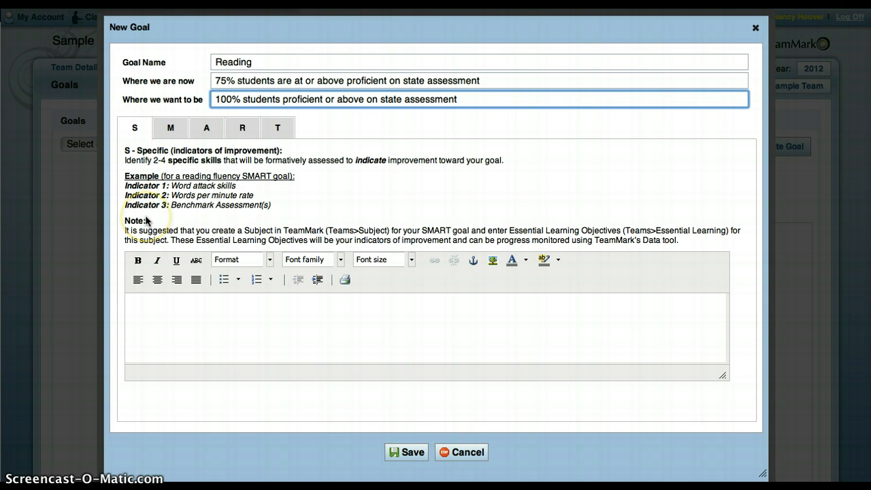
# Enter "Indicator 1:" as the text of the goal's Specific section
pyautogui.click(140, 307)
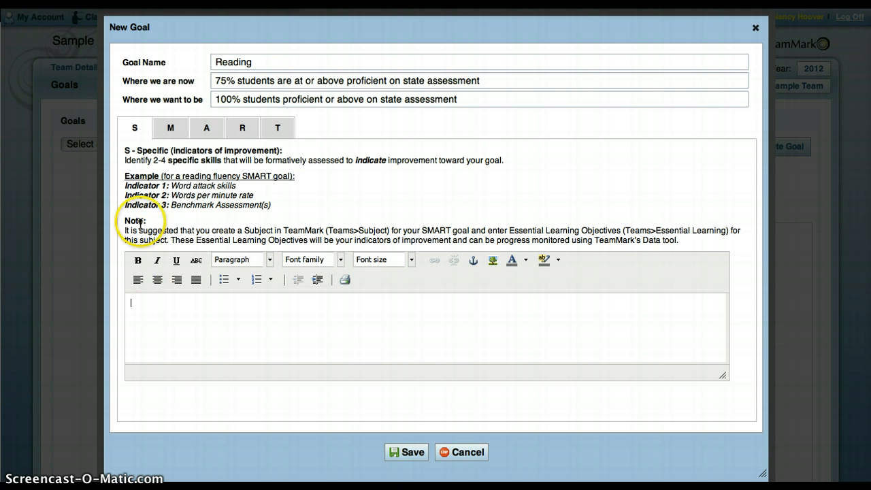
pyautogui.click(138, 260)
pyautogui.click(143, 296)
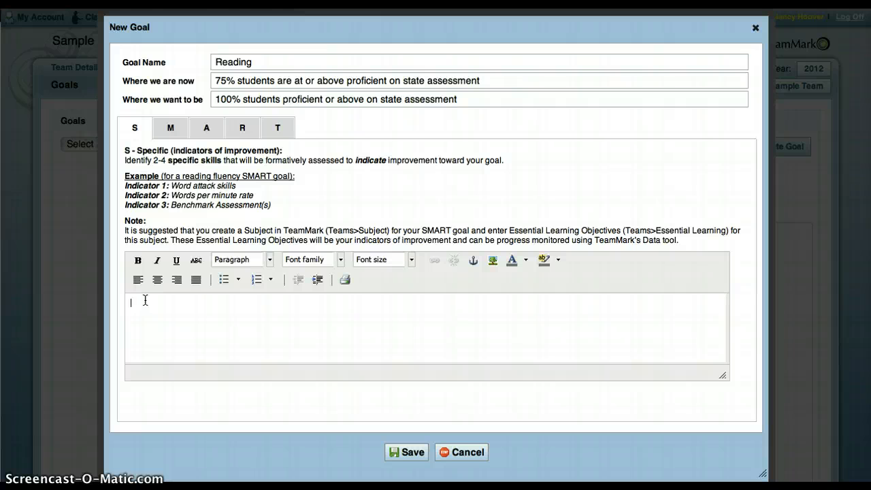
pyautogui.write('Indicat')
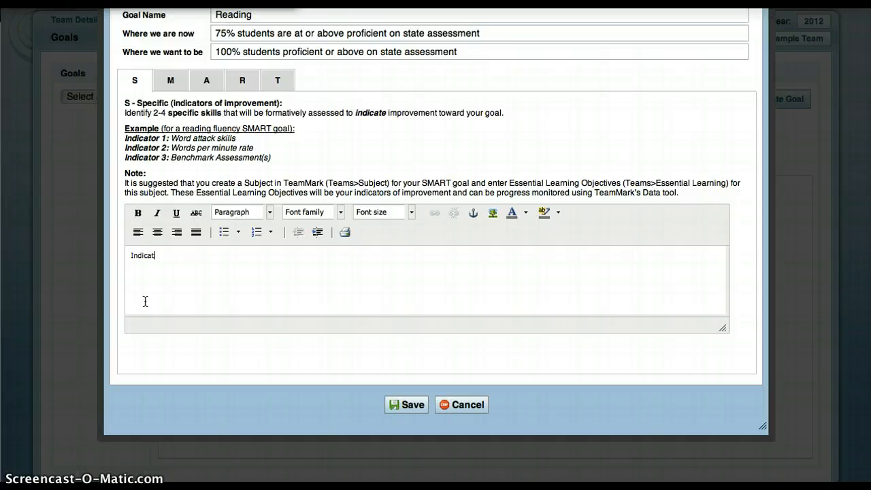
pyautogui.write('or 1:')
# Enter "Measure 1:" and "Measure 2:" on separate lines in the goal's Measurable section
pyautogui.click(169, 83)
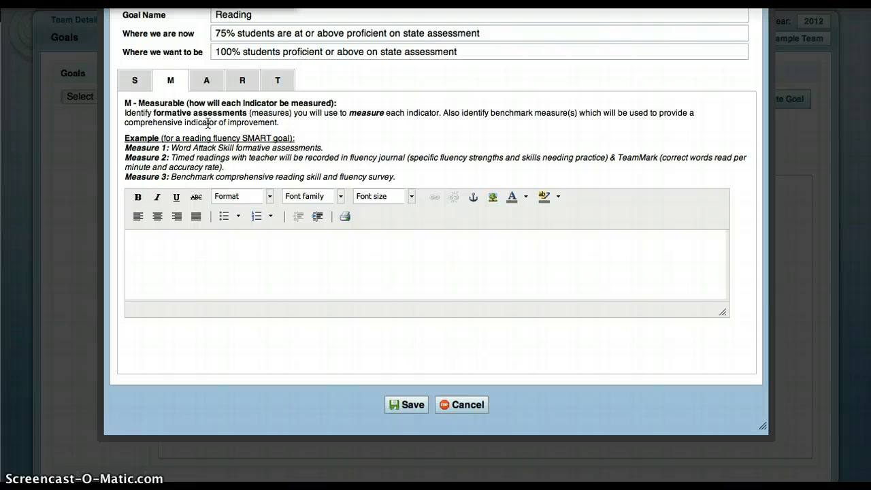
pyautogui.click(218, 169)
pyautogui.click(156, 256)
pyautogui.write('Measure')
pyautogui.write(' 1: ')
pyautogui.write('Measure ')
pyautogui.write('2:')
# Enter "Resource 1:" as the text of the goal's Attainable section
pyautogui.click(206, 81)
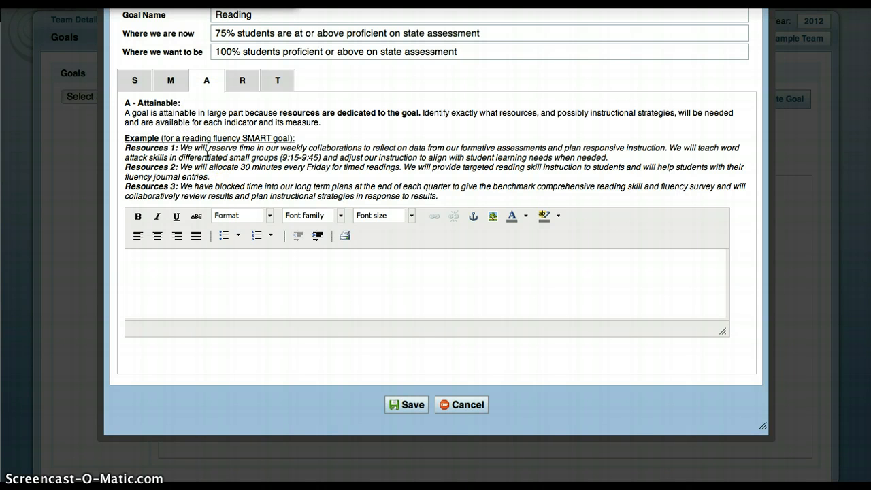
pyautogui.click(155, 274)
pyautogui.write('Resouarces')
pyautogui.press('BackSpace')
pyautogui.press('BackSpace')
pyautogui.press('BackSpace')
pyautogui.press('BackSpace')
pyautogui.press('BackSpace')
pyautogui.press('BackSpace')
pyautogui.write('urces')
pyautogui.press('BackSpace')
pyautogui.write('1:')
pyautogui.click(493, 215)
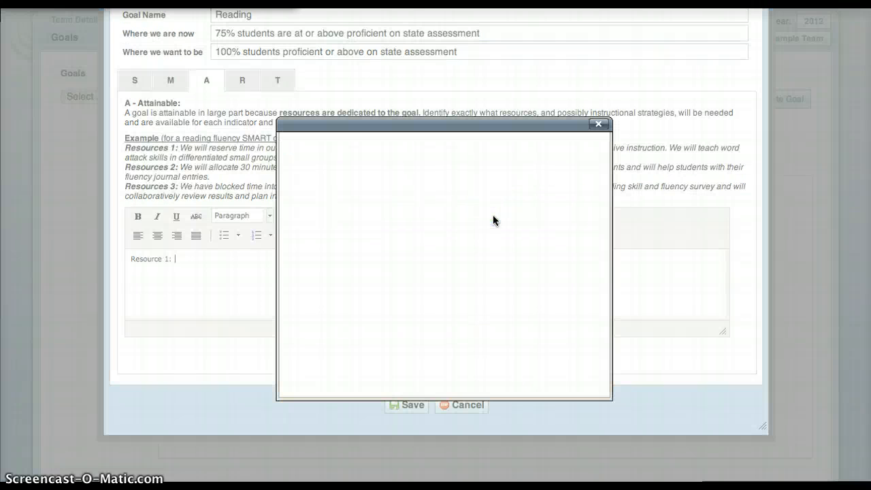
pyautogui.click(599, 124)
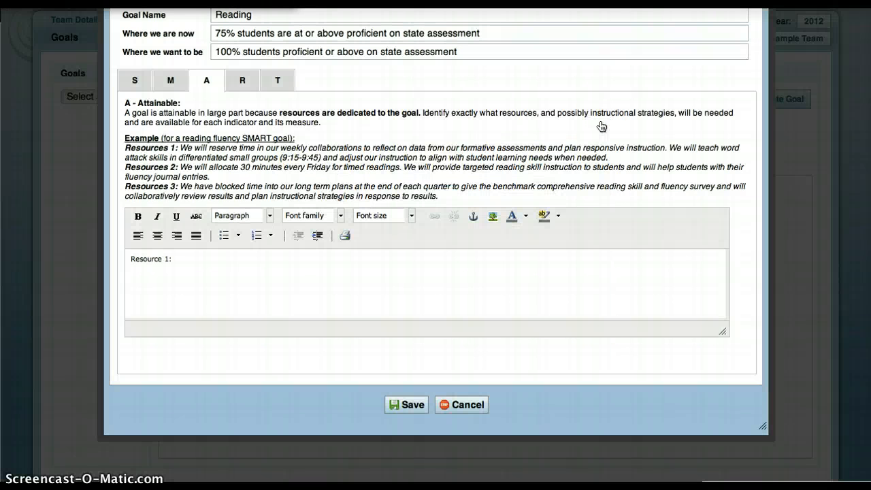
pyautogui.click(191, 267)
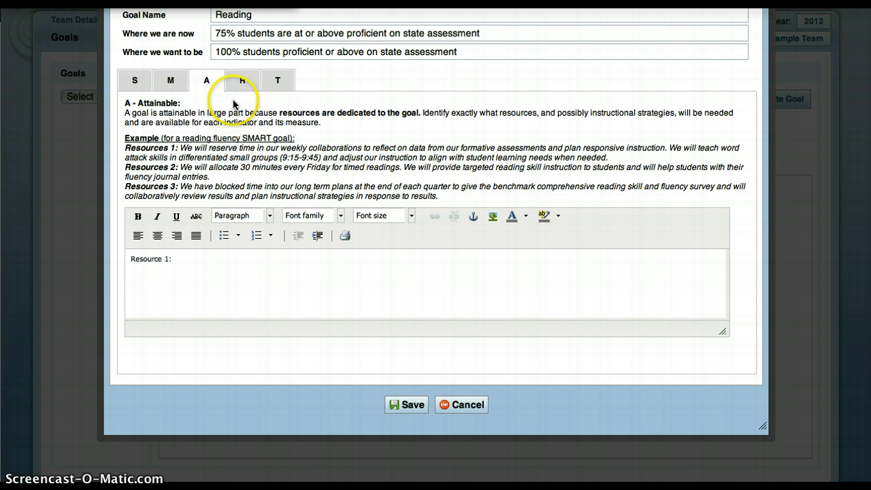
# Enter the line numbers "1.", "2." and "3." on separate lines in the goal's Relevant section
pyautogui.click(242, 80)
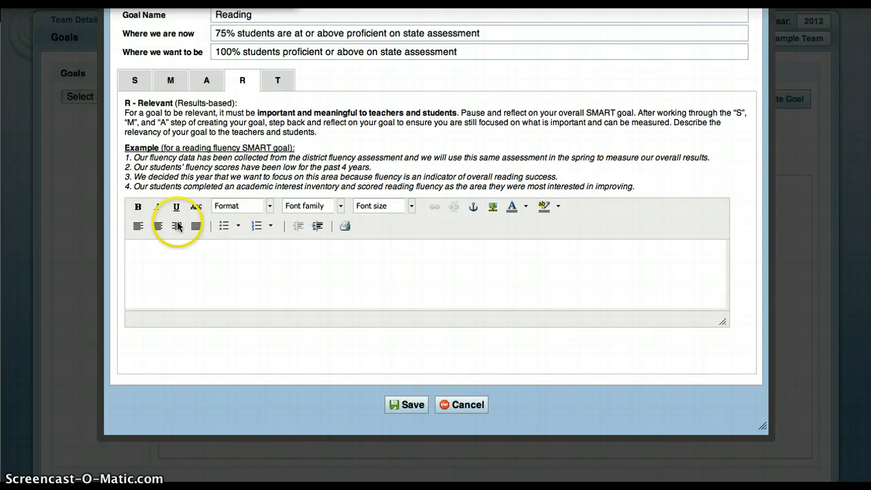
pyautogui.click(156, 245)
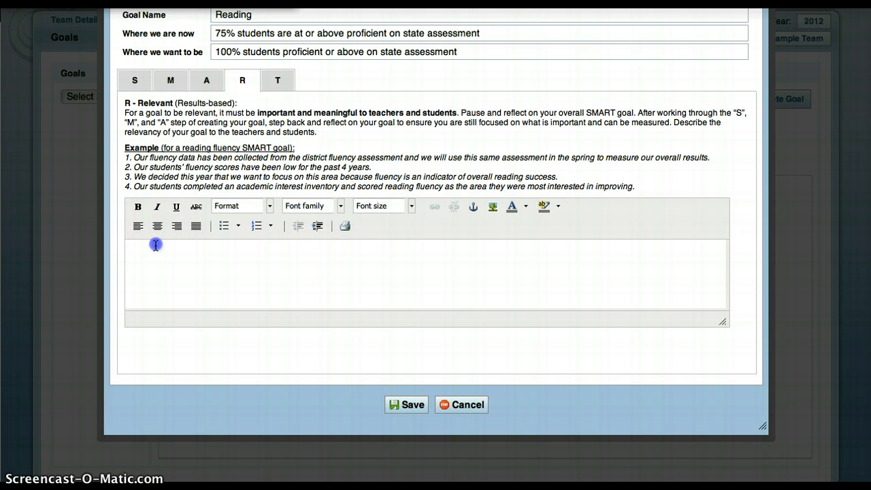
pyautogui.write('1.')
pyautogui.press('Return')
pyautogui.press('Return')
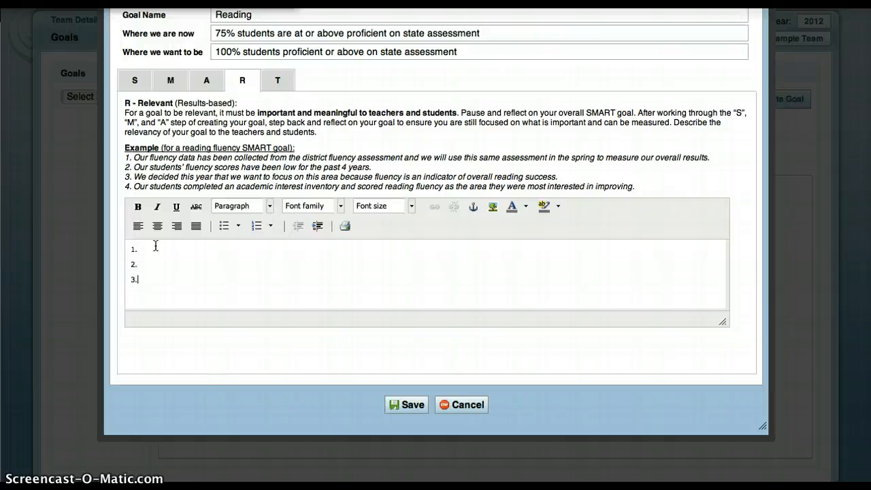
# Enter two "Timeline:" lines in the goal's Timeline/Target section and save the new goal
pyautogui.click(276, 82)
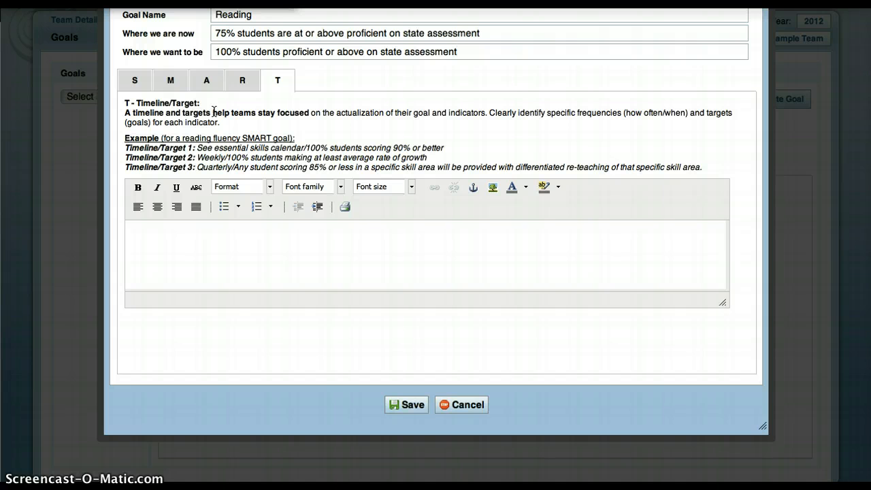
pyautogui.click(148, 241)
pyautogui.write('Timeline: Timeline')
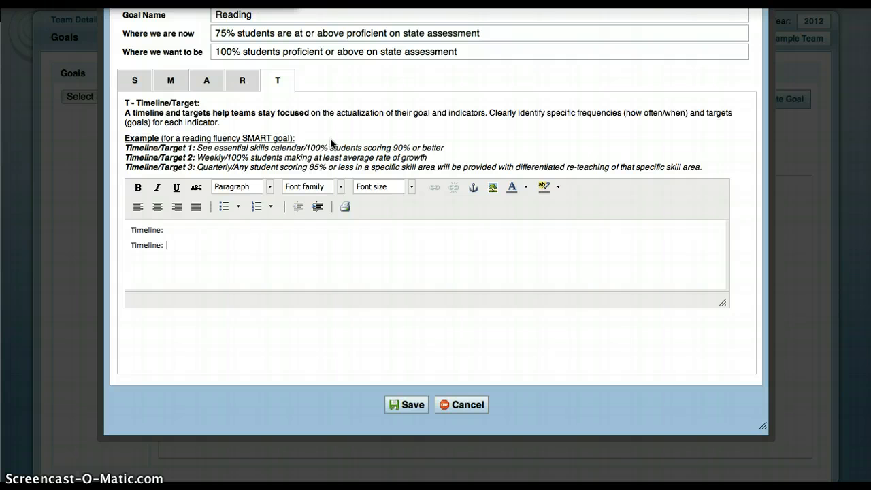
pyautogui.scroll(2, 332, 144)
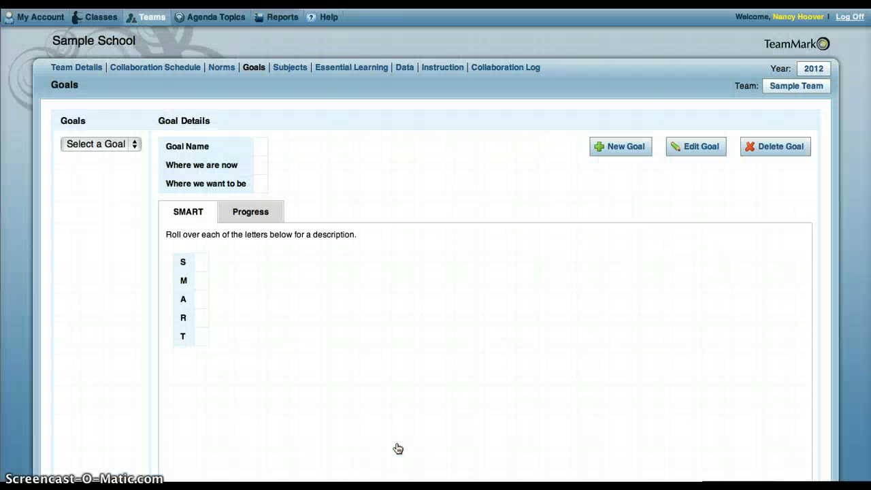
# Display the saved Reading goal and review its SMART letter descriptions and its progress table
pyautogui.click(136, 145)
pyautogui.click(102, 159)
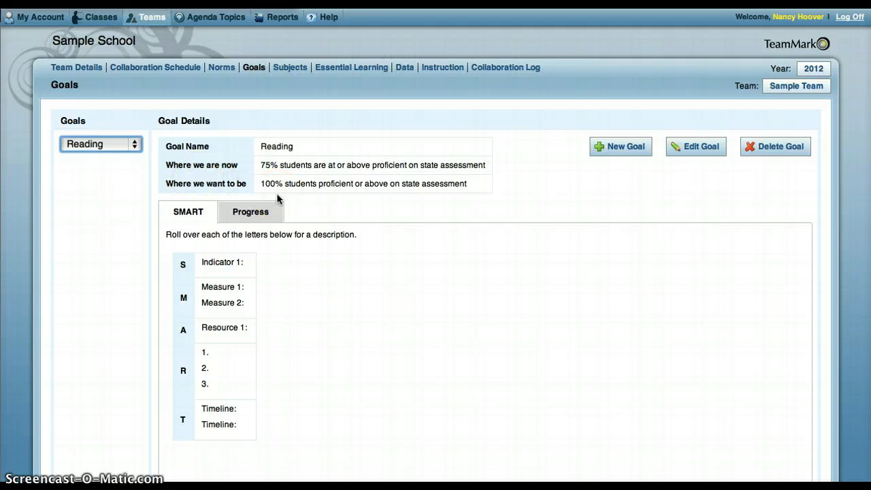
pyautogui.scroll(-2, 277, 198)
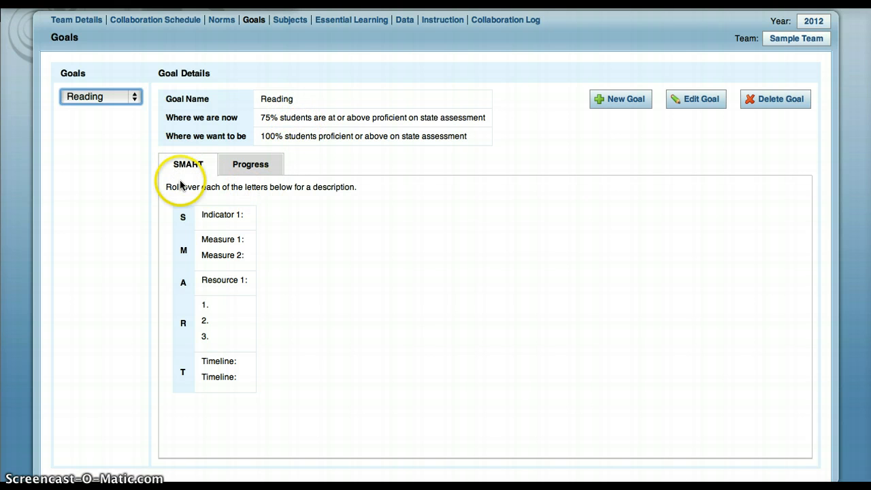
pyautogui.moveTo(184, 220)
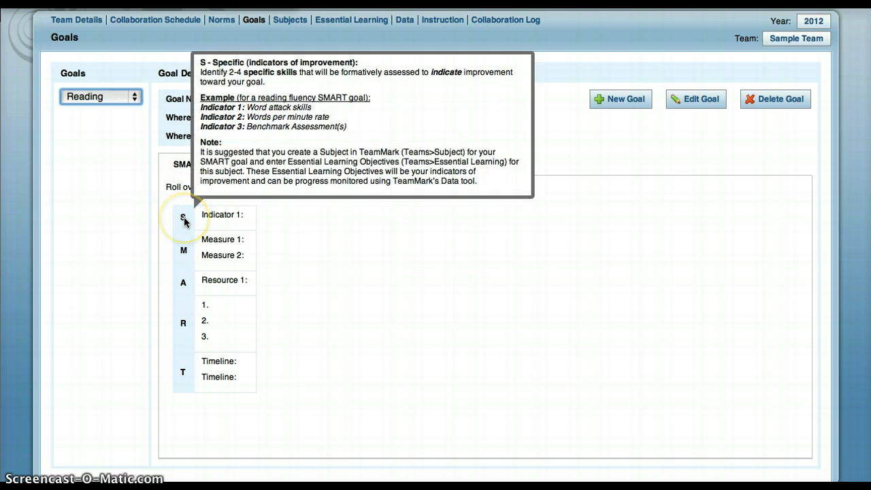
pyautogui.moveTo(183, 253)
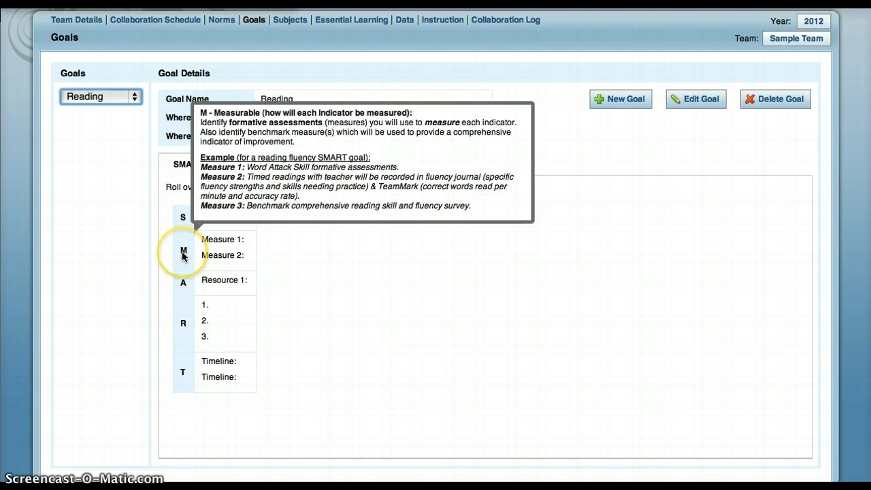
pyautogui.moveTo(184, 285)
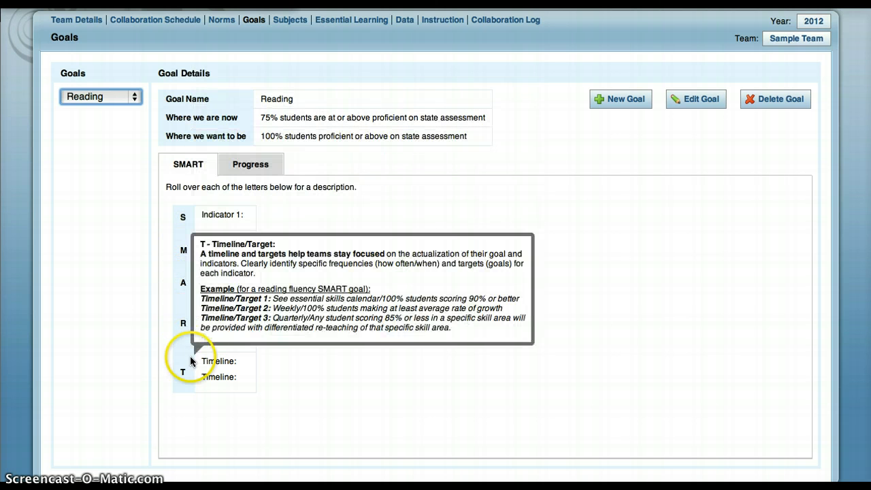
pyautogui.click(253, 168)
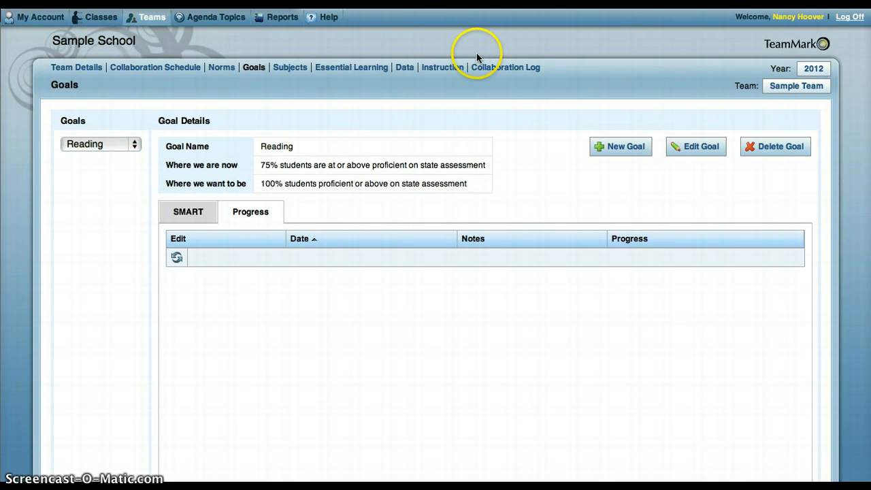
# Open the team's collaboration log for 02/23/2013 and go to the Reading goal under SMART Goal Progress
pyautogui.click(501, 68)
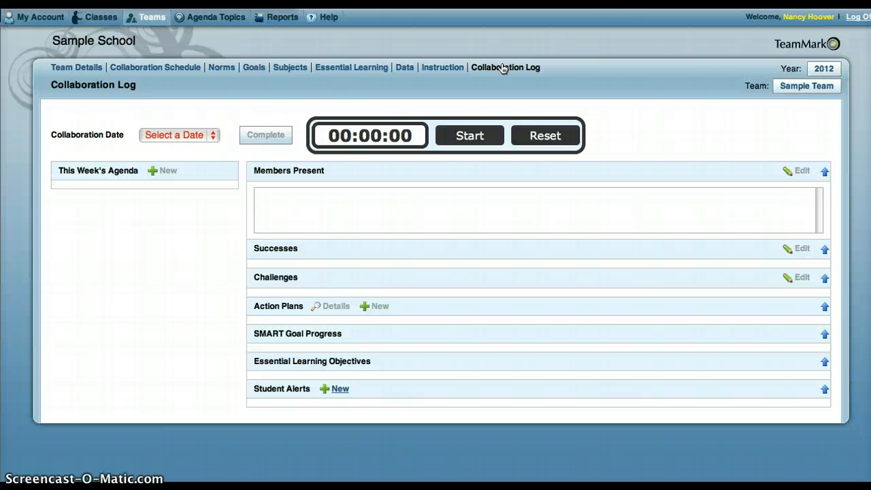
pyautogui.click(214, 136)
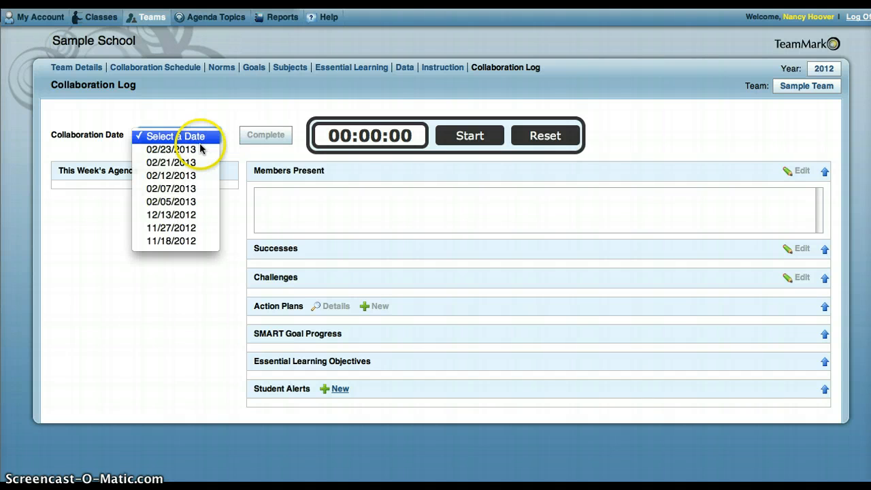
pyautogui.click(195, 149)
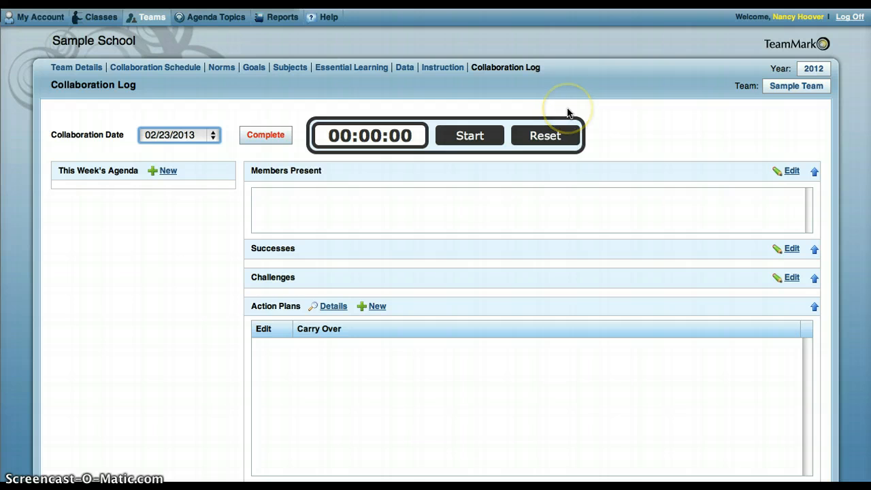
pyautogui.scroll(-5, 568, 113)
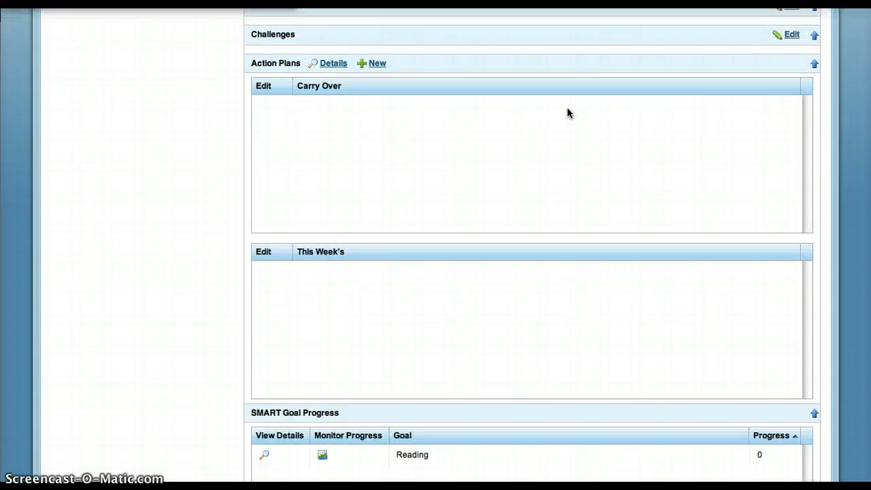
pyautogui.scroll(-5, 568, 113)
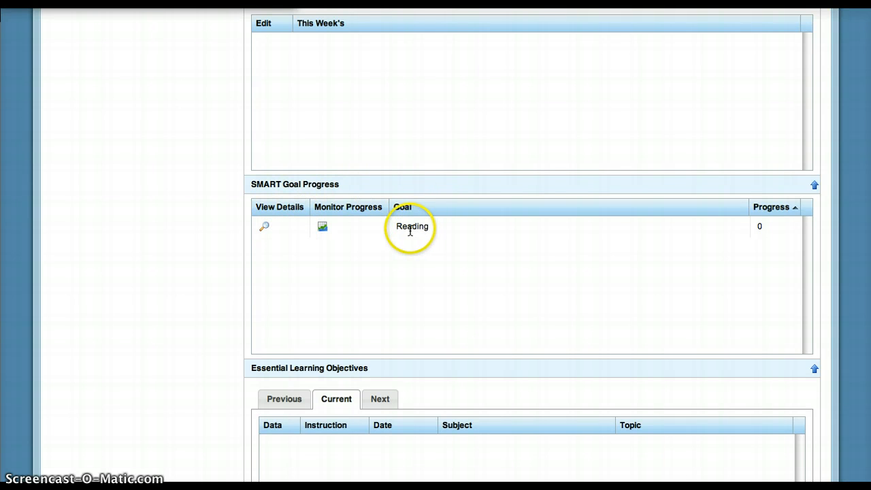
# View the Reading goal's details from the collaboration log, and return to the log's SMART Goal Progress section
pyautogui.click(263, 228)
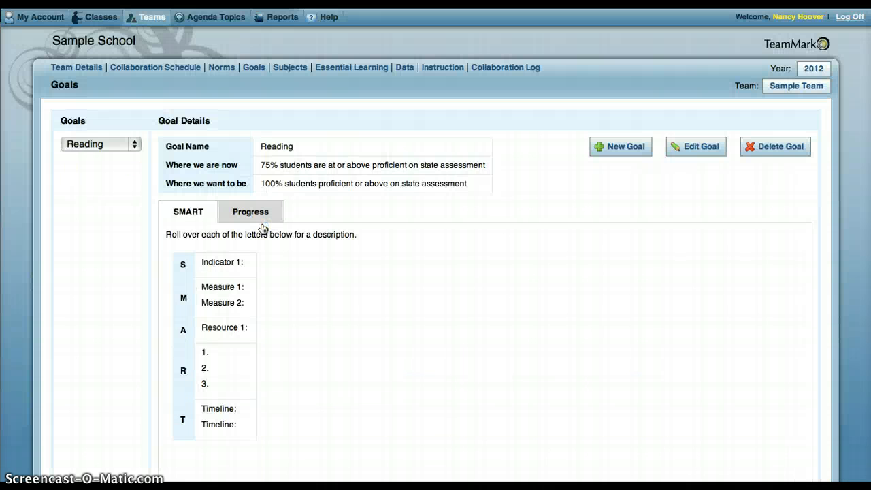
pyautogui.click(500, 71)
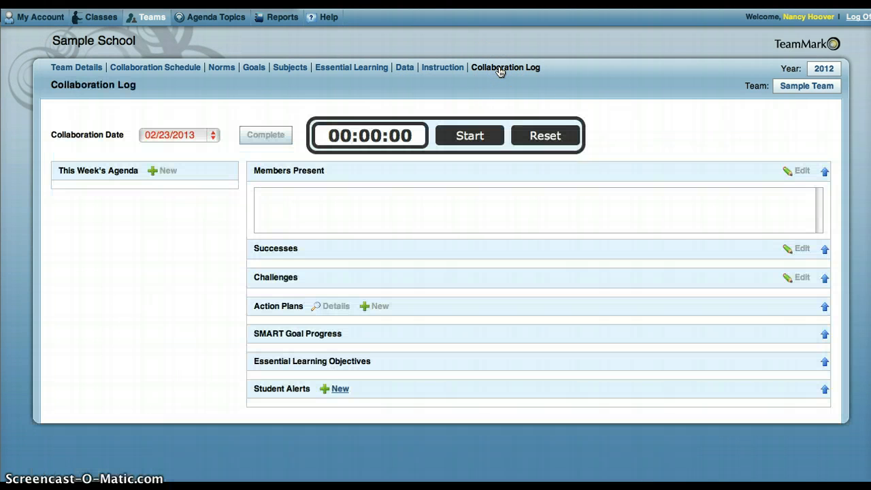
pyautogui.click(451, 194)
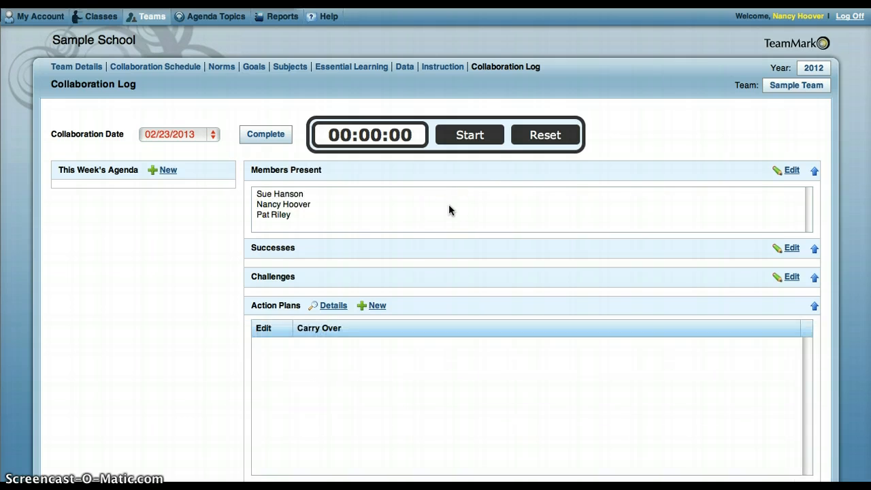
pyautogui.scroll(-5, 449, 206)
pyautogui.scroll(-10, 449, 205)
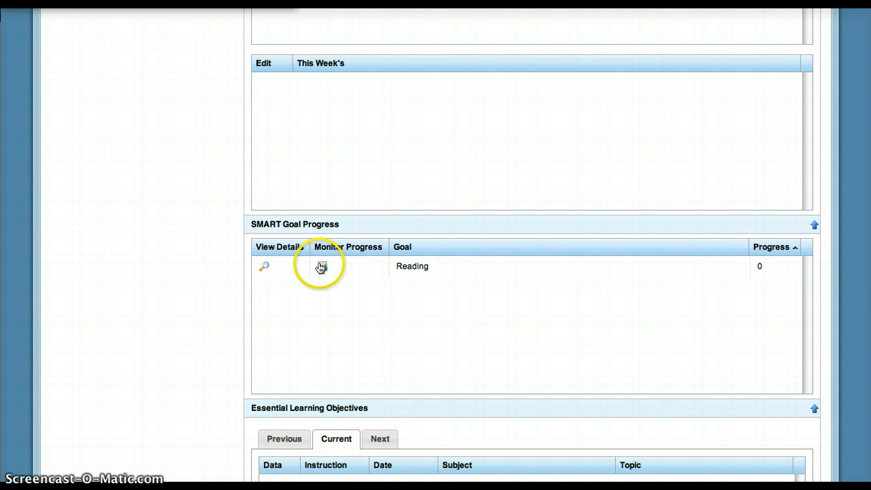
# Start a progress monitoring comment for the Reading goal with "Today we created our SMART Goal. Tomorrow we will"
pyautogui.click(322, 267)
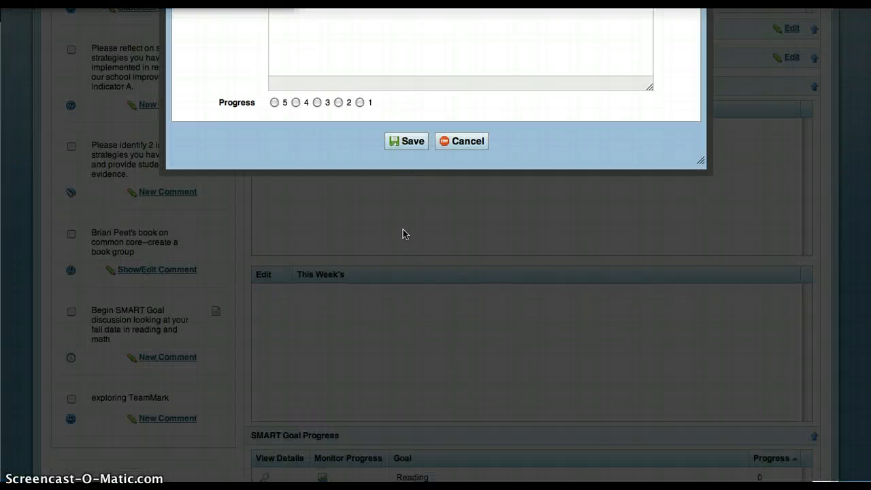
pyautogui.scroll(3, 402, 234)
pyautogui.click(310, 187)
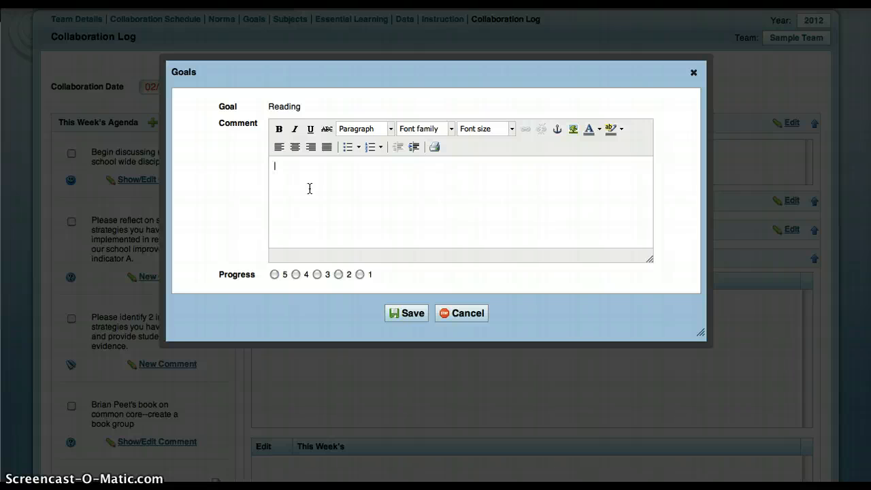
pyautogui.write('Today we created our SMART goa')
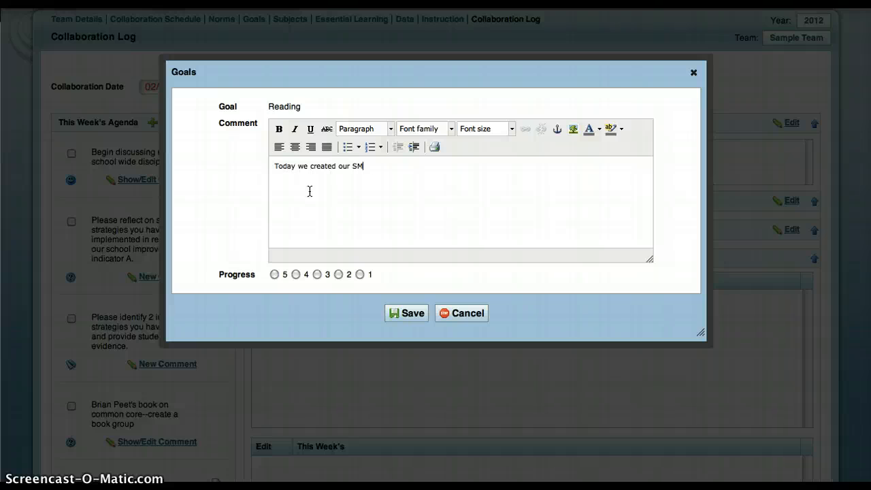
pyautogui.press('BackSpace')
pyautogui.press('BackSpace')
pyautogui.press('BackSpace')
pyautogui.write('Goal. Tomorrow we will')
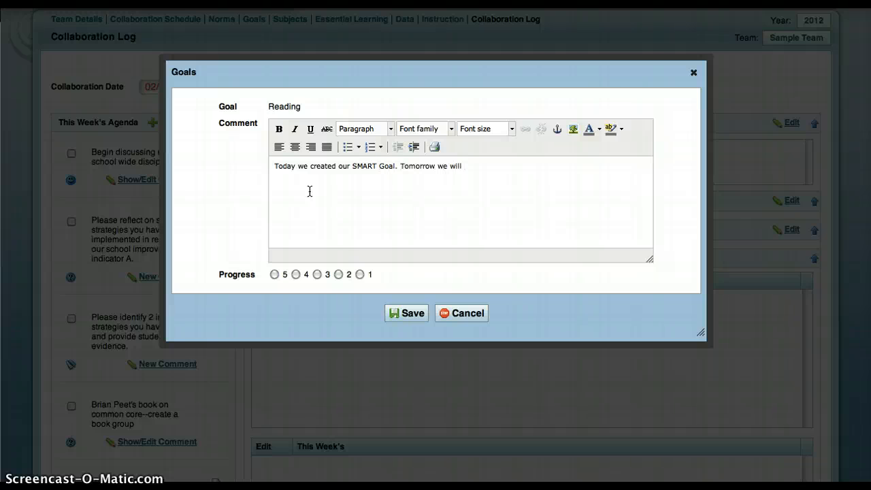
# Complete the comment's second sentence with "begin sorting our student data so we can initiate our portfolio system."
pyautogui.write(' begin')
pyautogui.press('BackSpace')
pyautogui.press('BackSpace')
pyautogui.write('in sorting our student data so we can ')
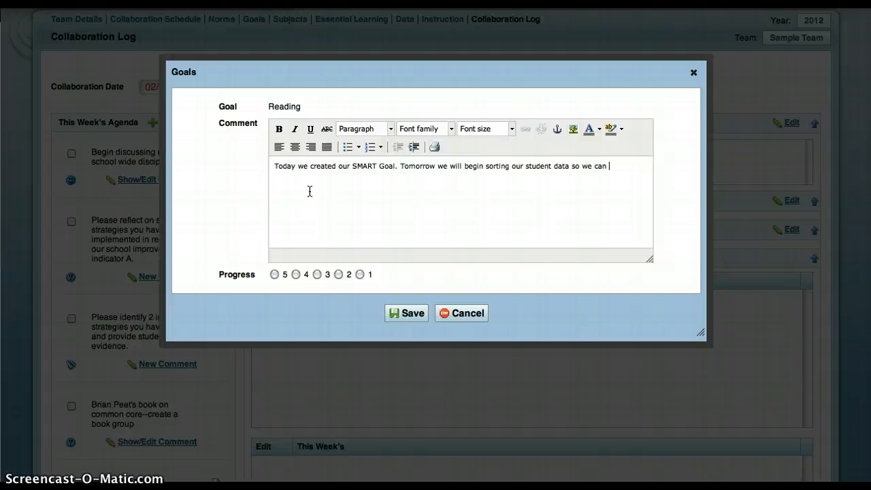
pyautogui.write('initiate our pro')
pyautogui.press('BackSpace')
pyautogui.press('BackSpace')
pyautogui.write('ortfolio su')
pyautogui.write('ste')
pyautogui.press('BackSpace')
pyautogui.press('BackSpace')
pyautogui.press('BackSpace')
pyautogui.press('BackSpace')
pyautogui.write('ystem.')
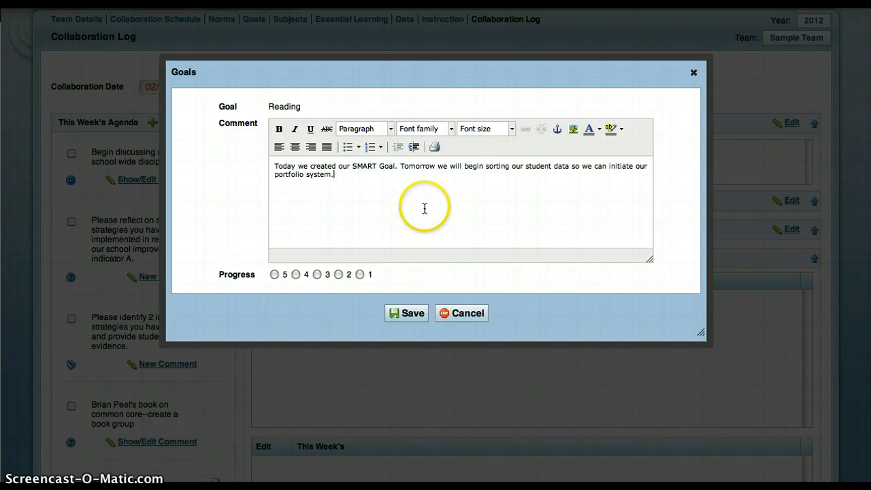
# Rate the Reading goal's progress as 3 and save the progress entry
pyautogui.click(391, 200)
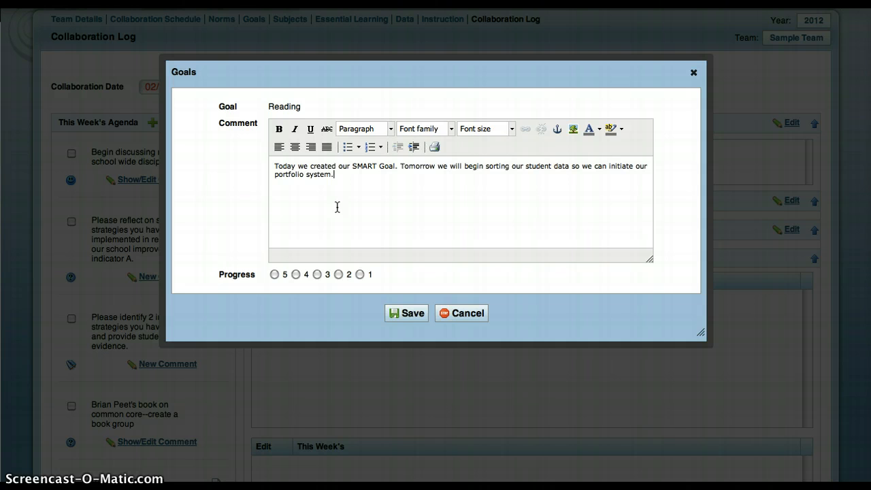
pyautogui.click(318, 275)
pyautogui.click(360, 189)
pyautogui.click(351, 178)
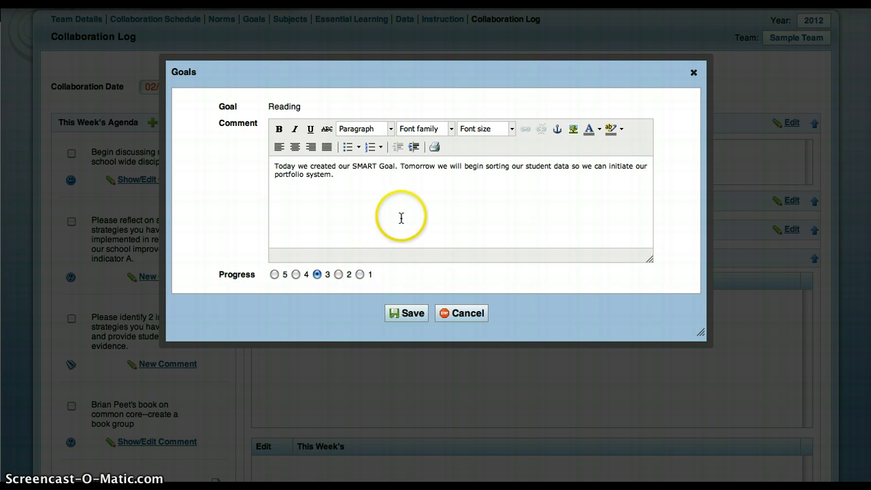
pyautogui.click(406, 313)
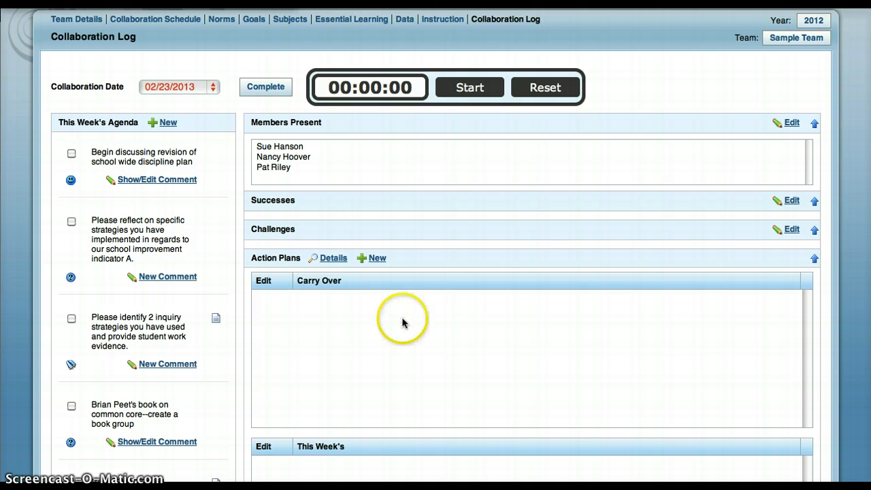
# Open the Reading goal's details from SMART Goal Progress in the log and display its progress notes
pyautogui.scroll(-2, 448, 321)
pyautogui.scroll(-10, 448, 316)
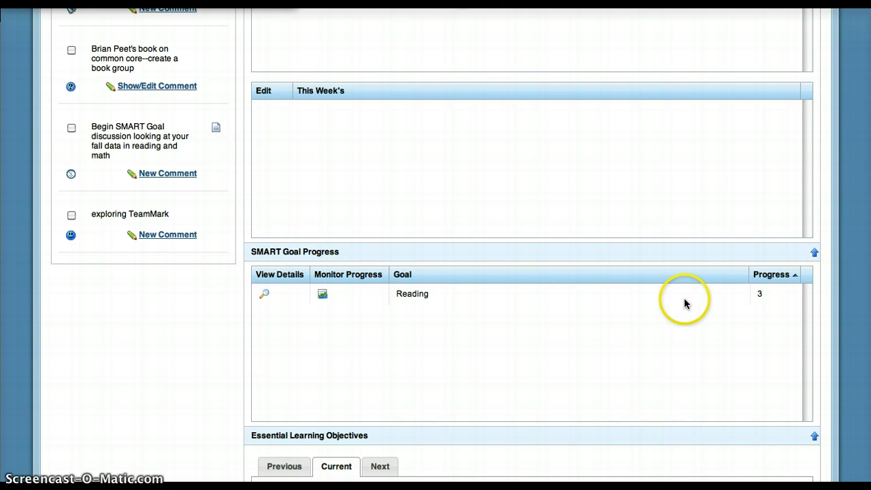
pyautogui.click(265, 293)
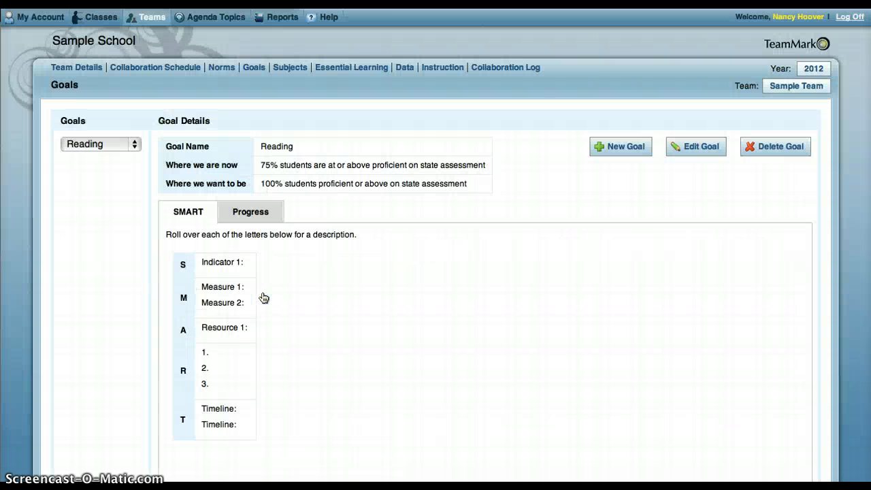
pyautogui.click(271, 217)
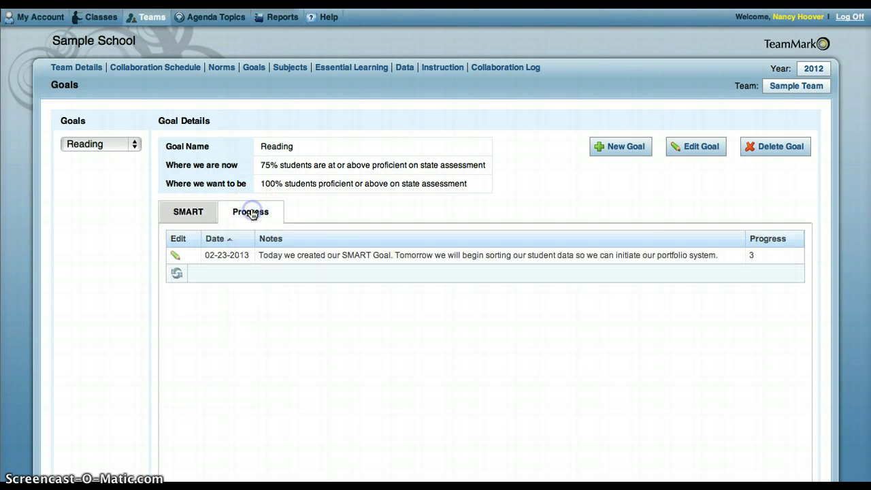